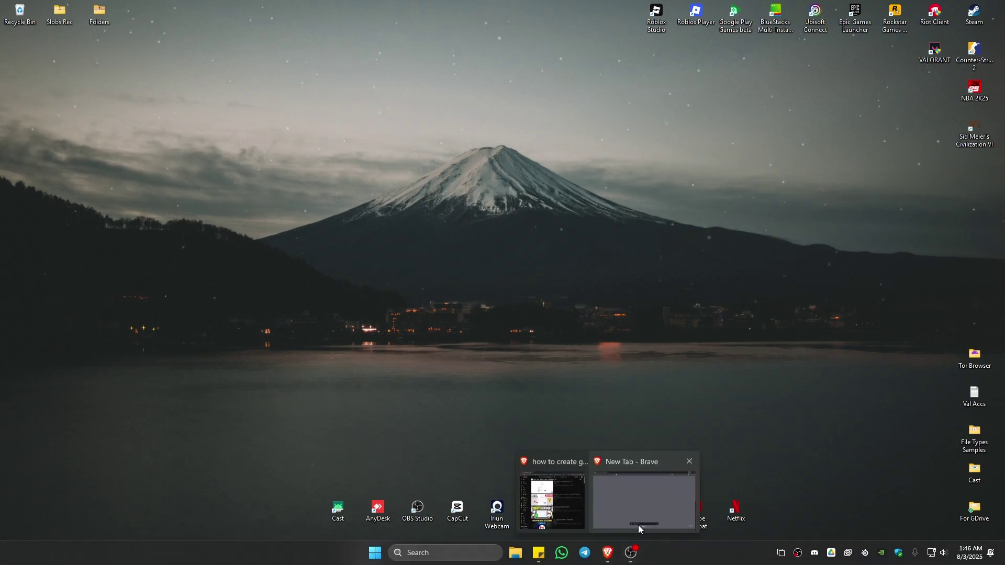
# Bring back the Brave new tab window to reach Gmail's sign-in page
pyautogui.click(638, 503)
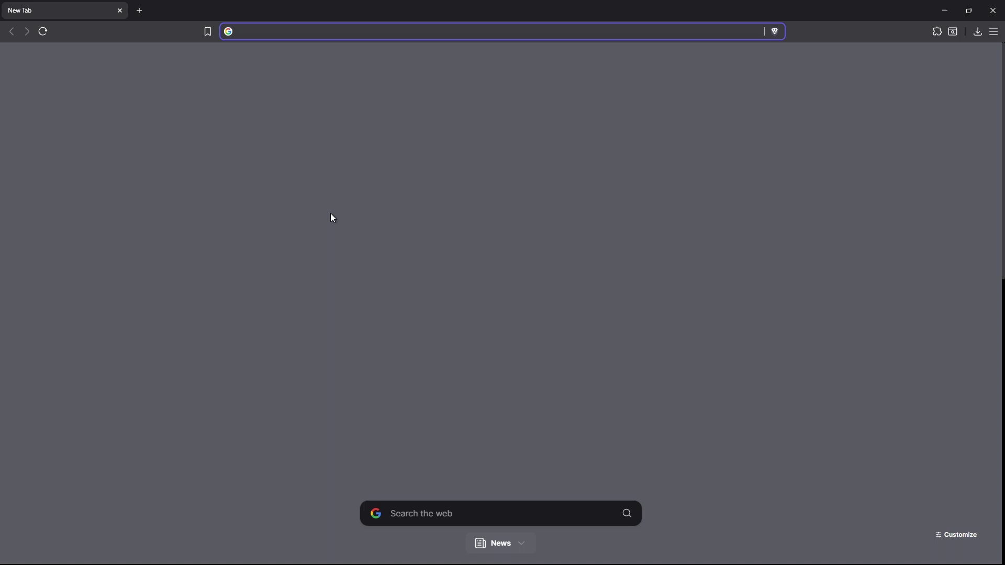
pyautogui.write('gmail.c')
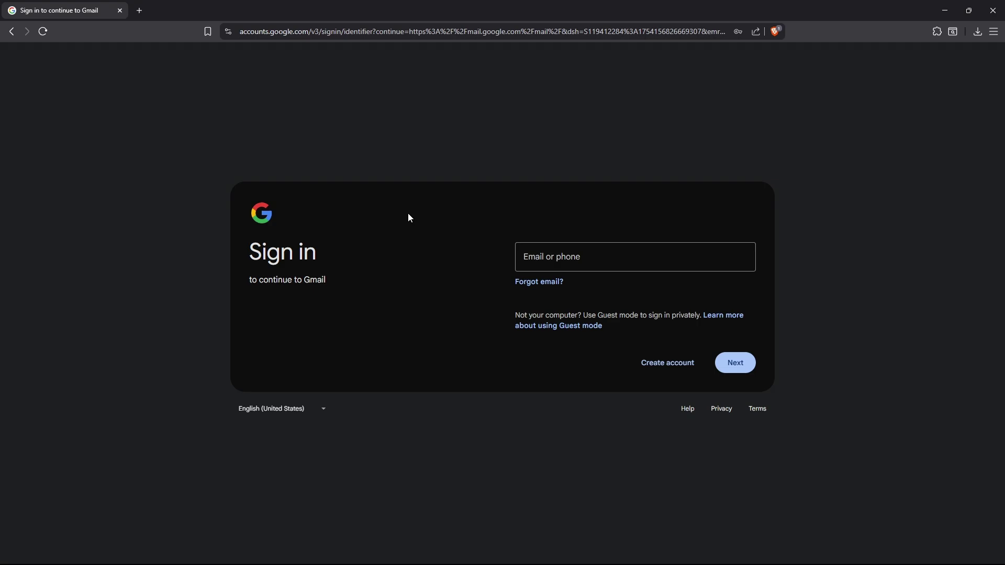
pyautogui.click(672, 370)
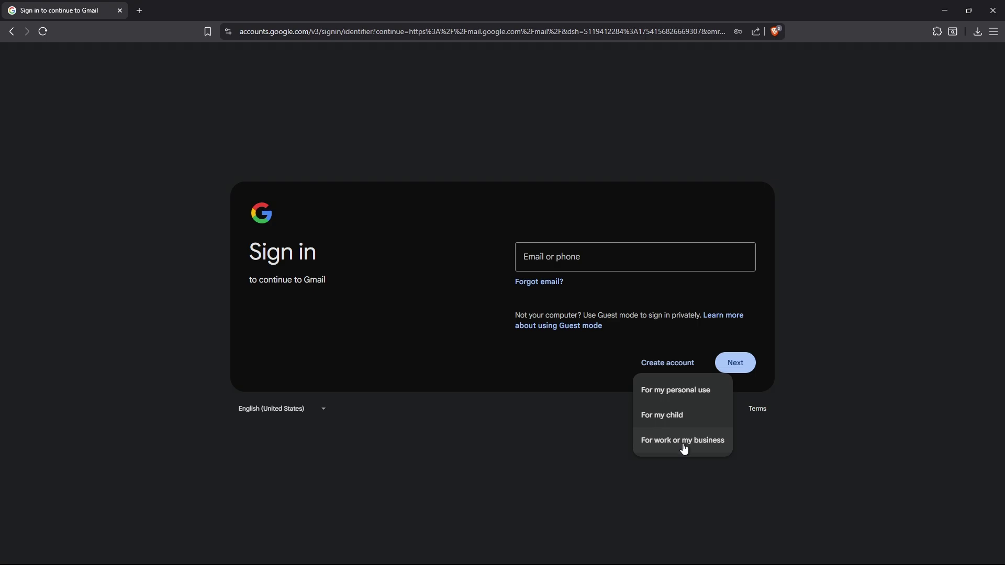
pyautogui.click(680, 398)
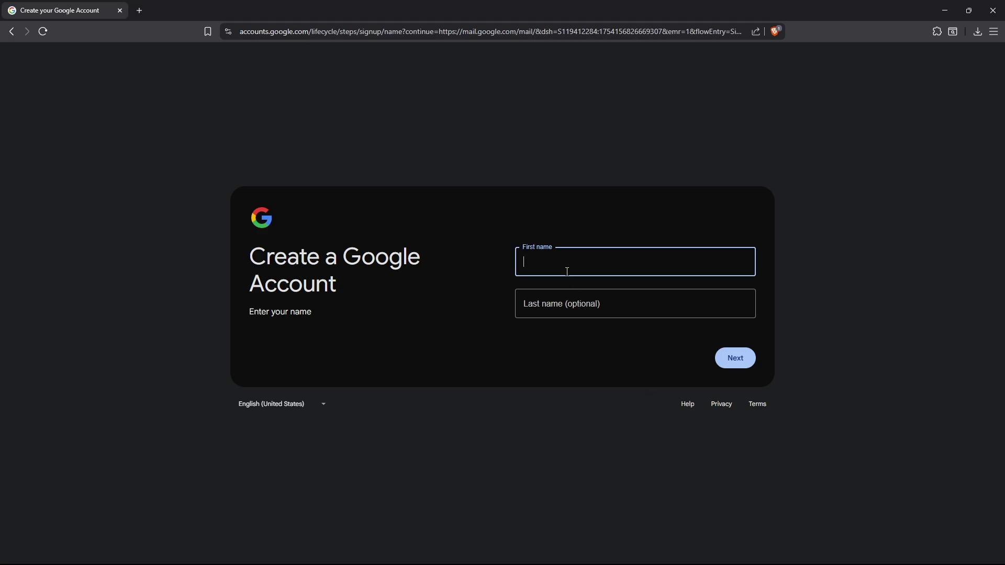
pyautogui.press('Tab')
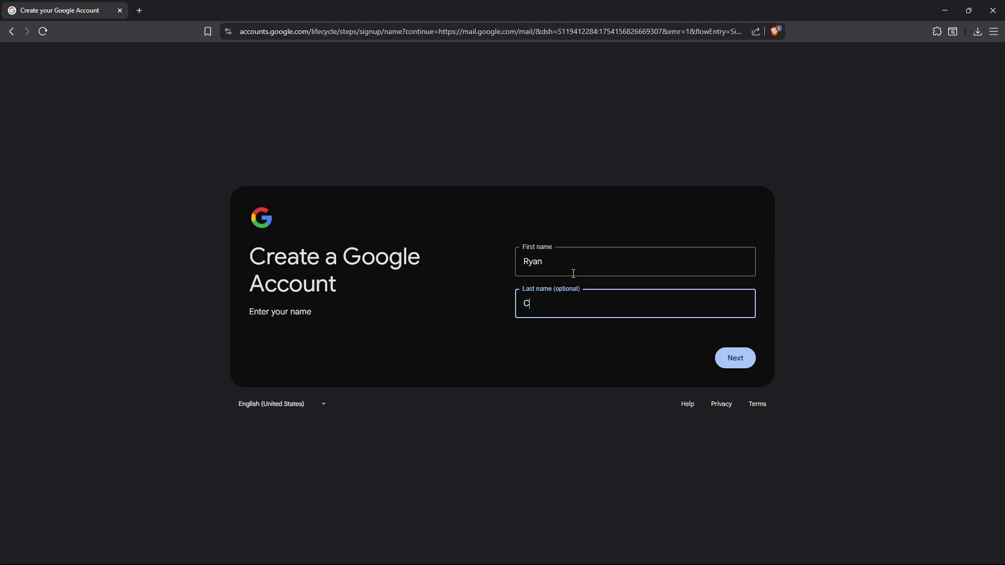
pyautogui.click(663, 357)
pyautogui.click(735, 358)
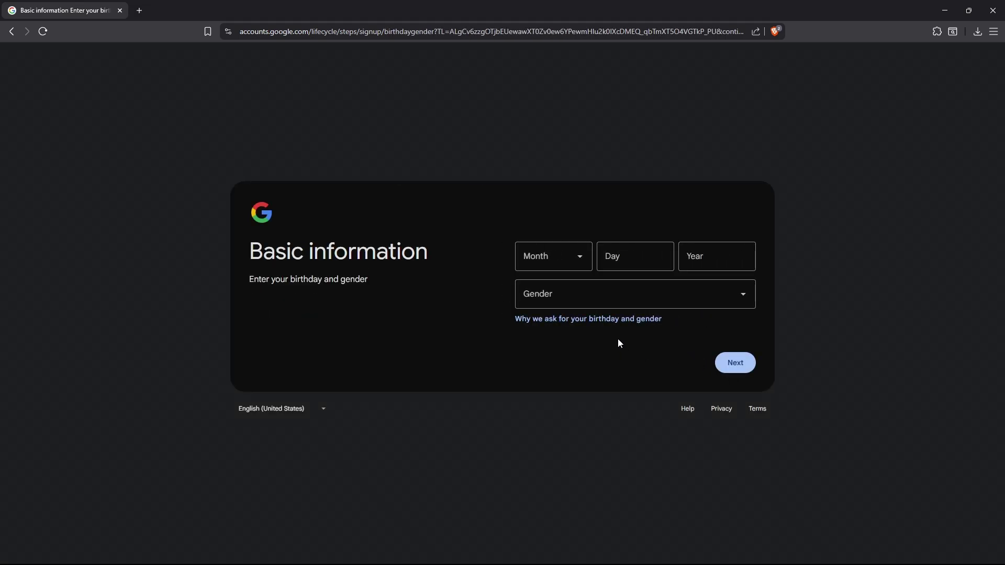
pyautogui.click(553, 256)
pyautogui.click(540, 490)
pyautogui.click(634, 256)
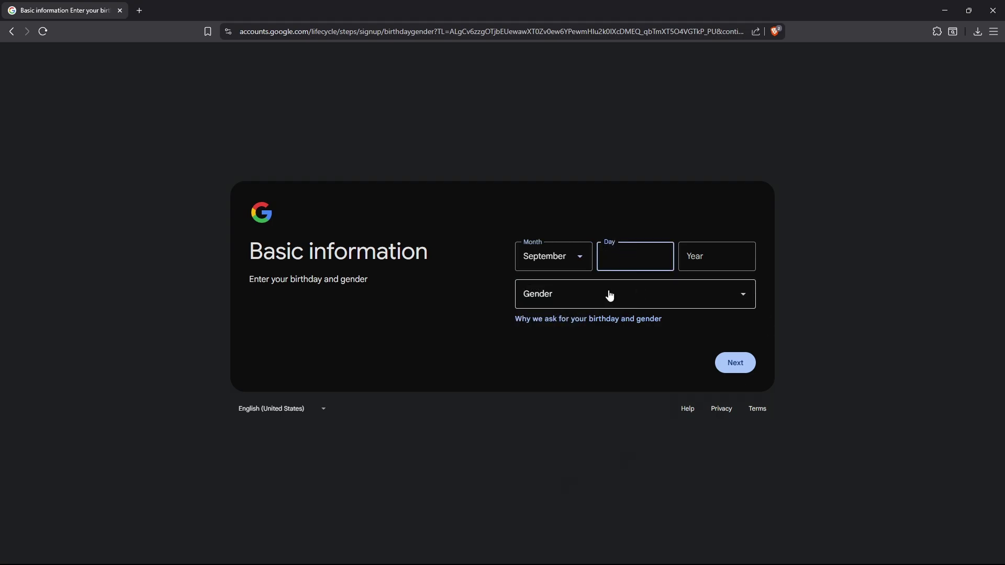
pyautogui.write('1')
pyautogui.click(702, 261)
pyautogui.write('1997')
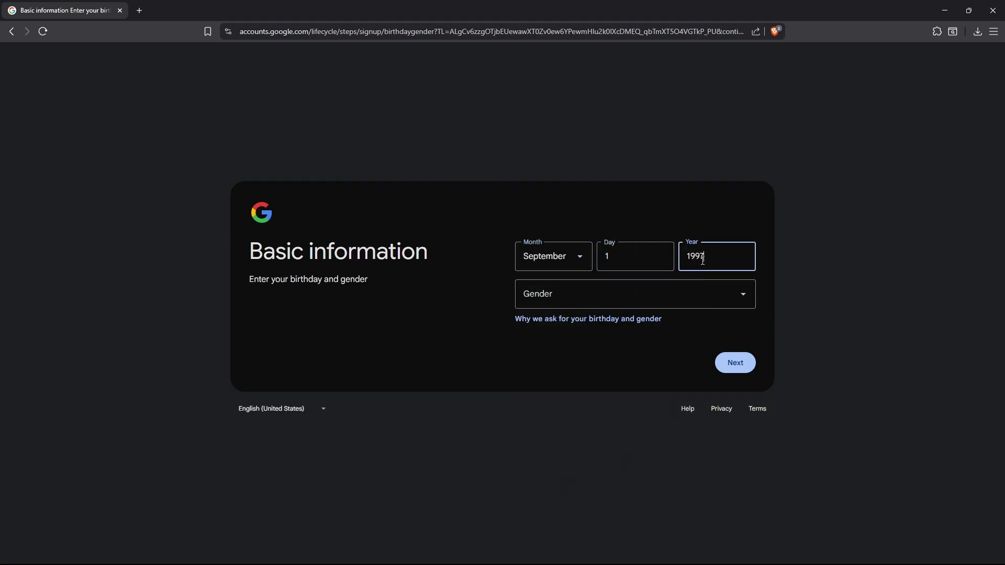
pyautogui.click(495, 304)
pyautogui.click(550, 293)
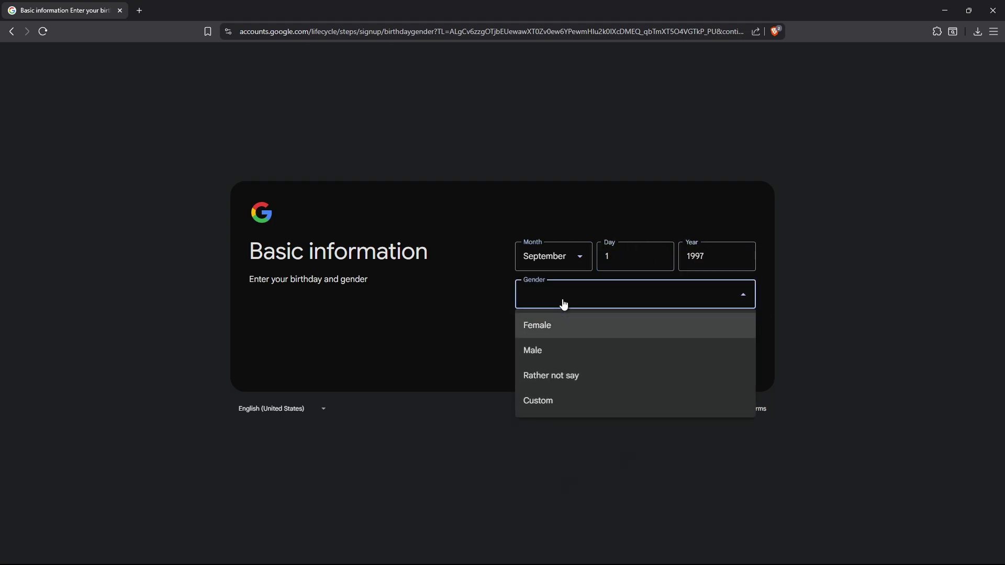
pyautogui.click(549, 350)
pyautogui.click(735, 362)
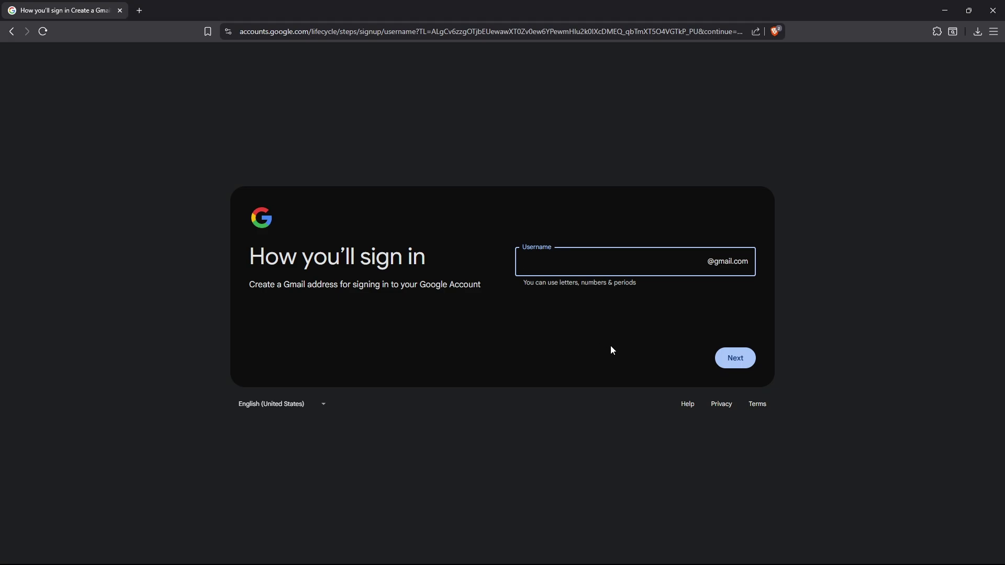
# Try a username ending in 97, then shortened 'x' variants until one is accepted
pyautogui.click(728, 379)
pyautogui.click(736, 358)
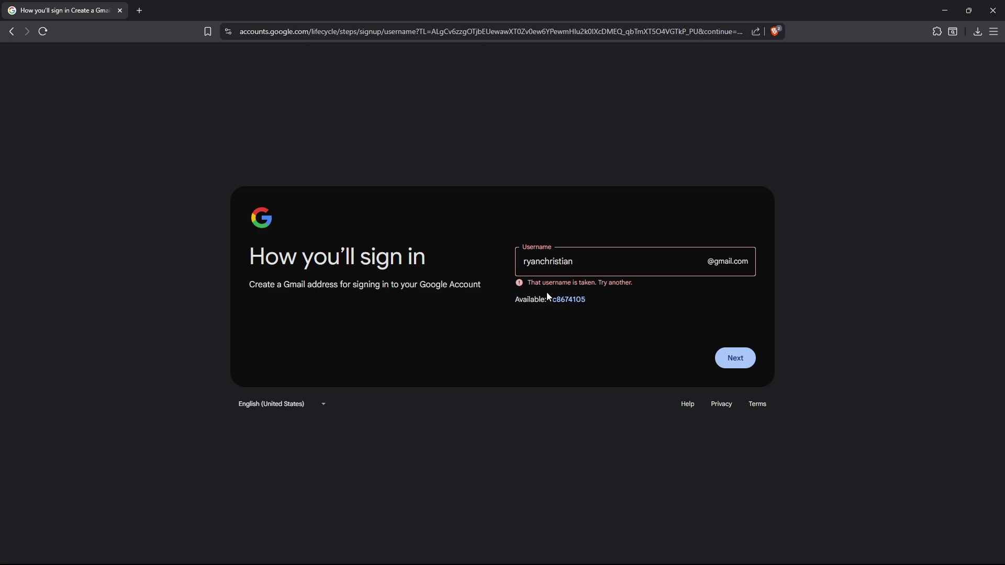
pyautogui.click(576, 260)
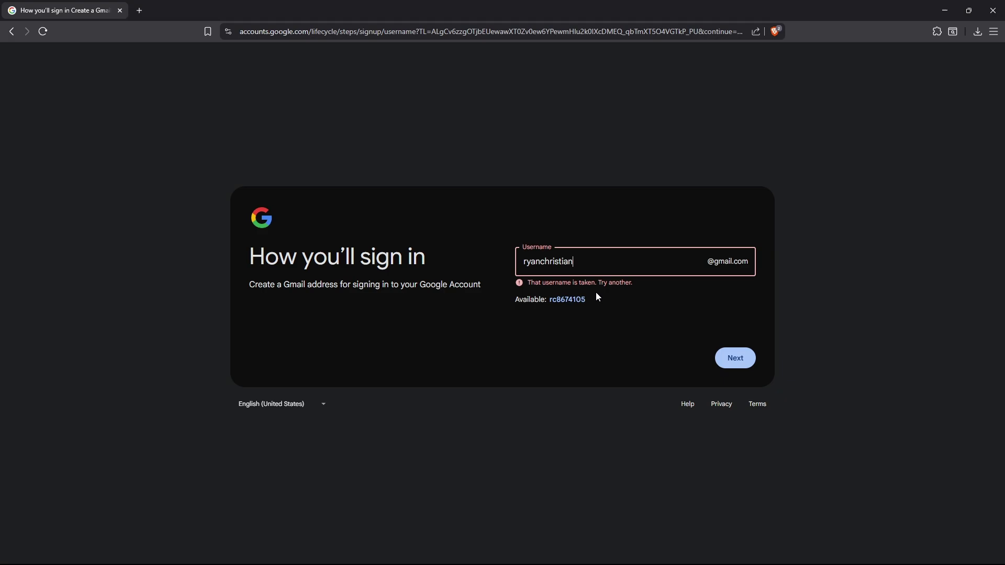
pyautogui.write('97')
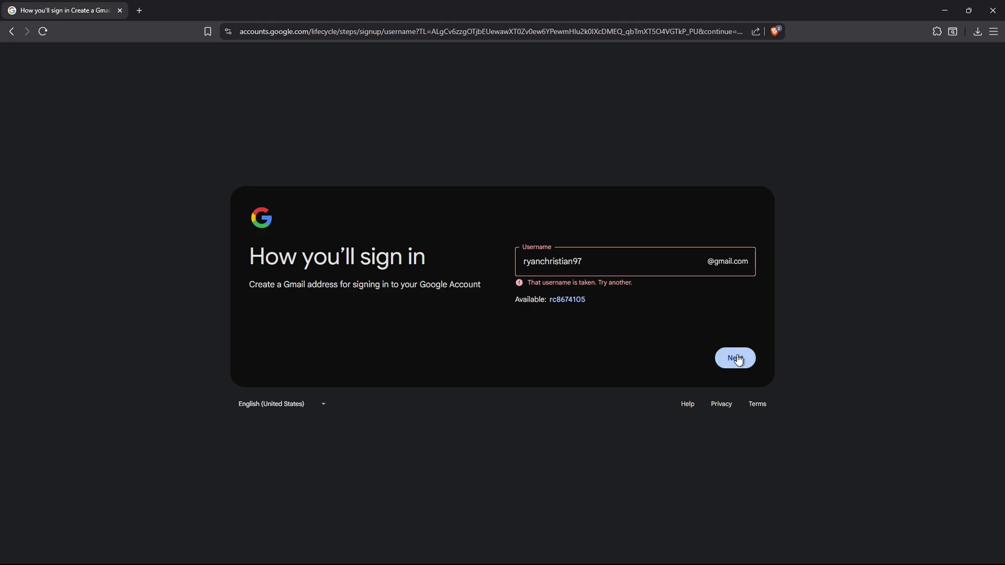
pyautogui.click(735, 358)
pyautogui.doubleClick(550, 261)
pyautogui.write('x')
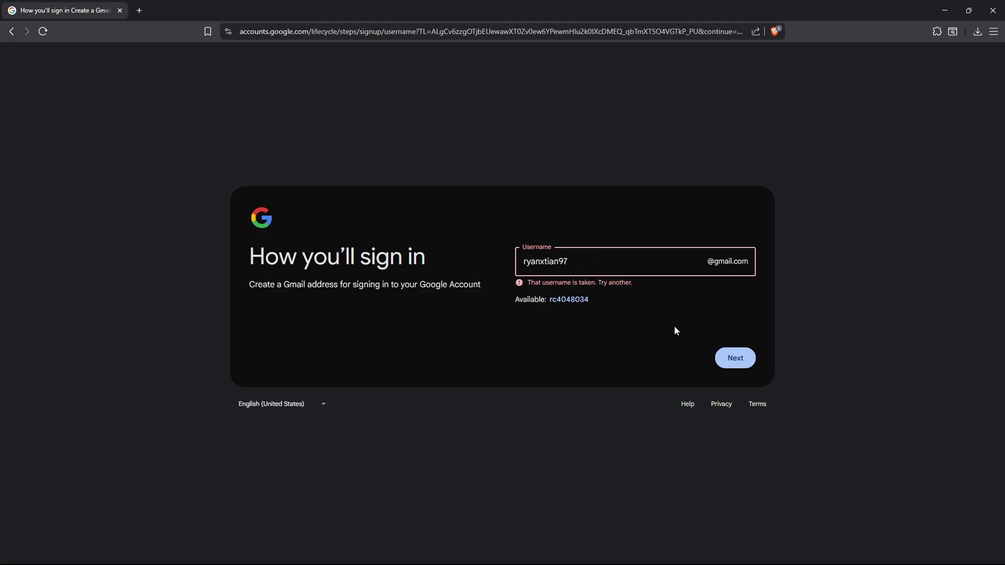
pyautogui.click(735, 359)
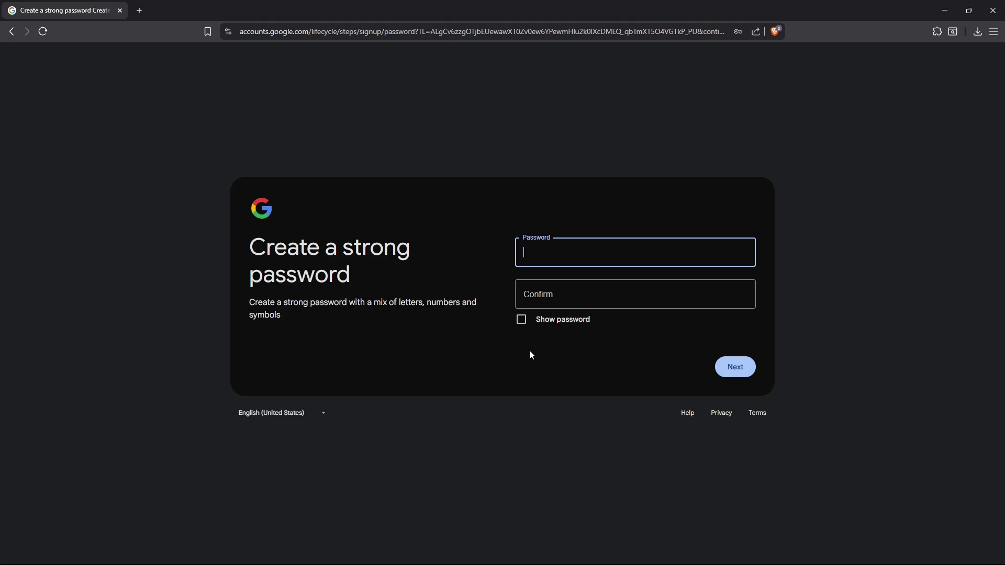
# Fill the saved password into Password and Confirm, then continue
pyautogui.click(553, 255)
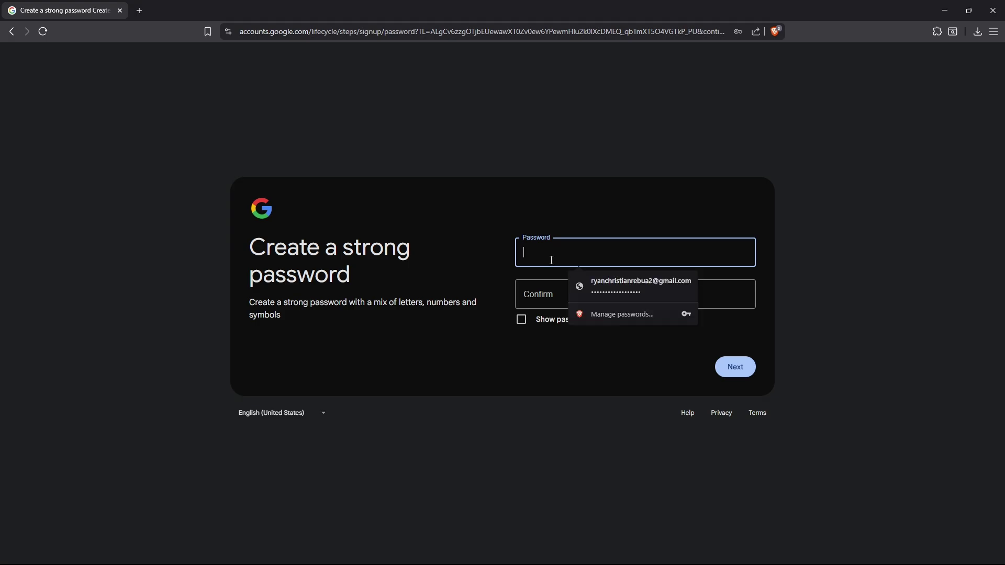
pyautogui.click(621, 286)
pyautogui.click(562, 295)
pyautogui.write('••••••••••••')
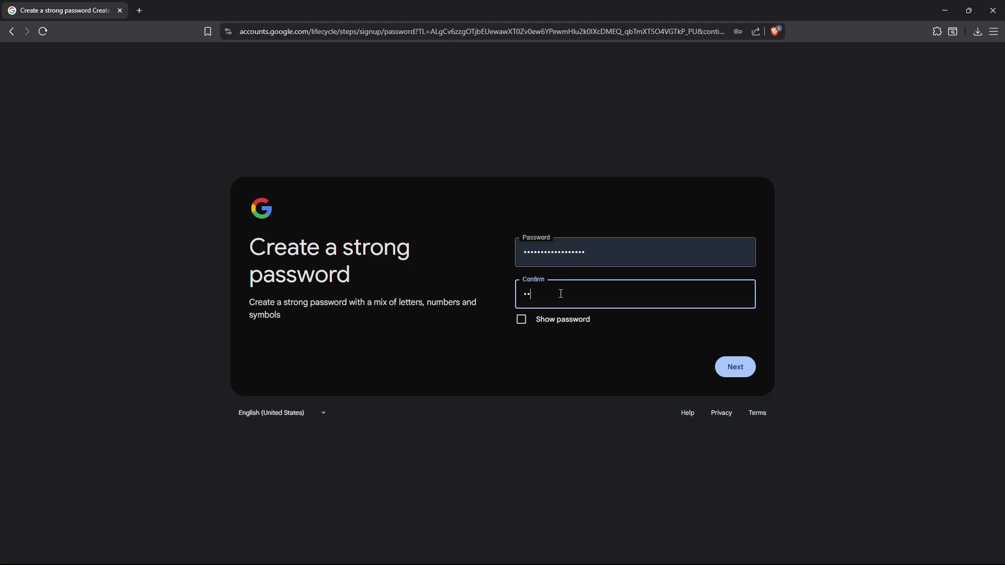
pyautogui.write('••••')
pyautogui.click(733, 368)
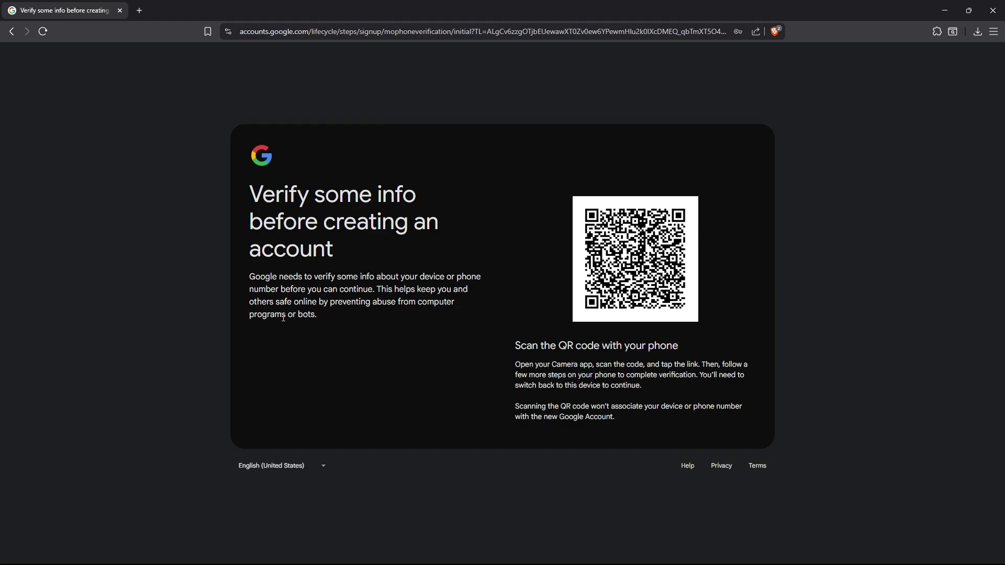
# Place the Phone Link mirroring window beside the browser's waiting-for-verification page
pyautogui.moveTo(356, 306); pyautogui.dragTo(415, 309)
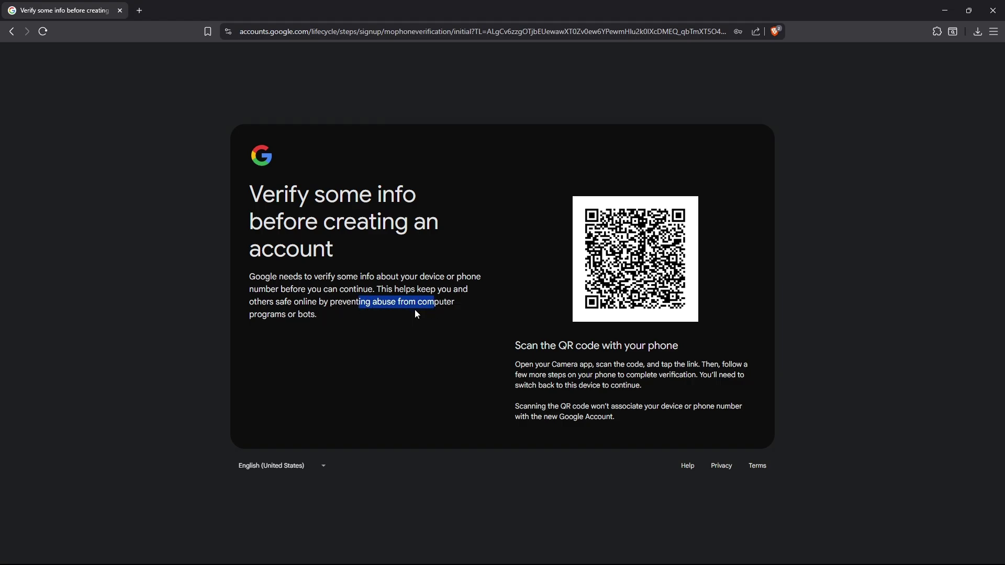
pyautogui.click(328, 339)
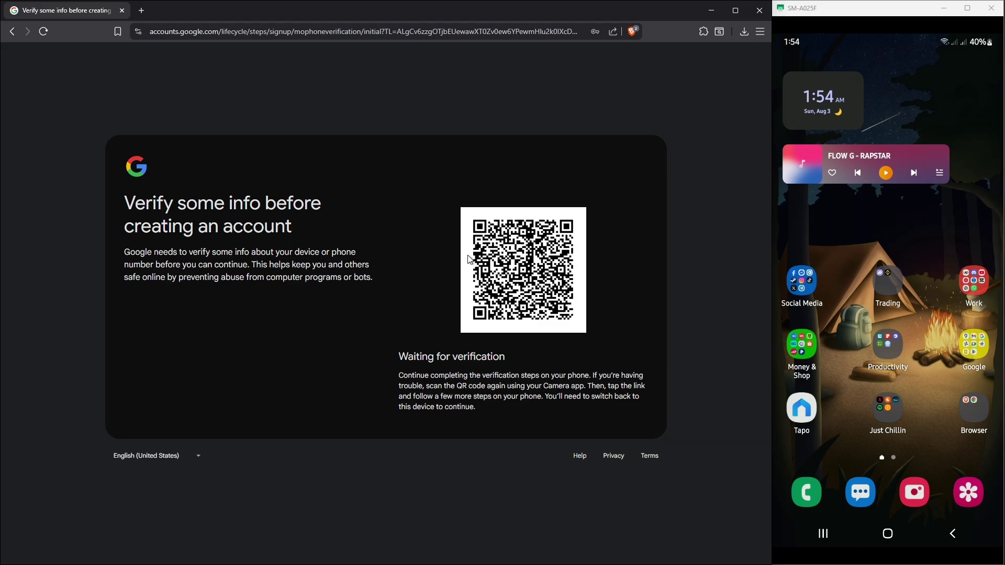
# Scan the sign-up QR code with Google Lens on the mirrored phone and open its link
pyautogui.click(969, 350)
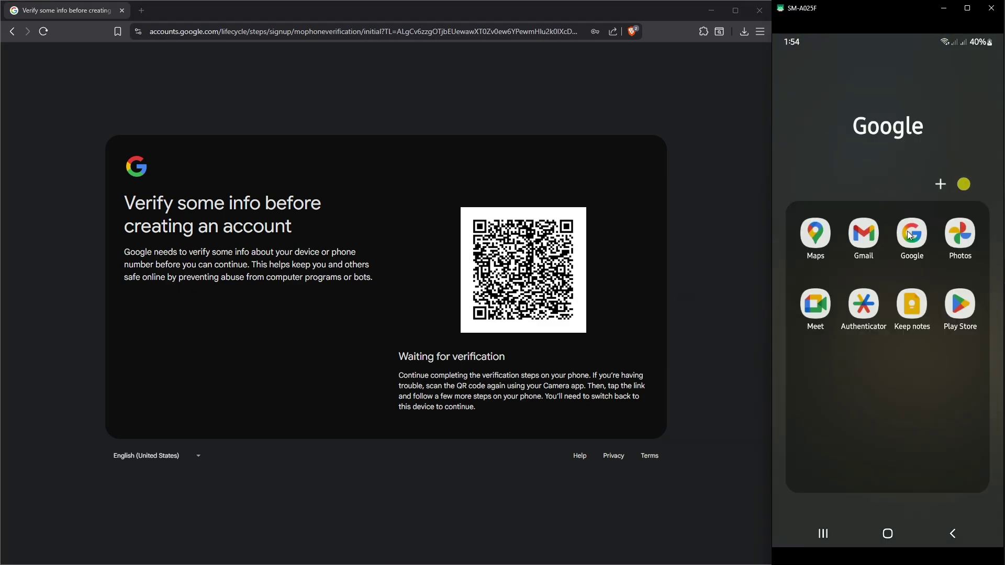
pyautogui.click(907, 231)
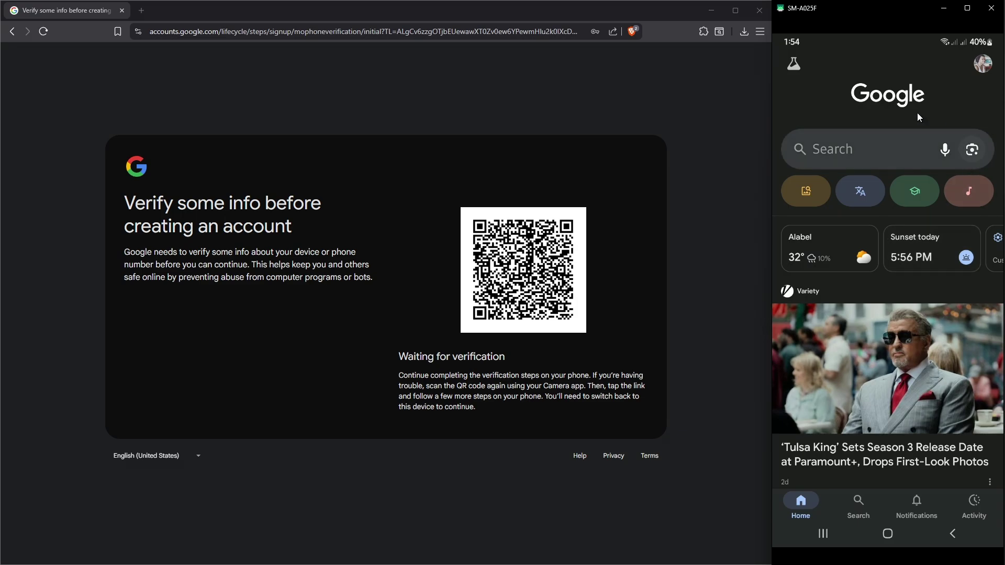
pyautogui.click(972, 152)
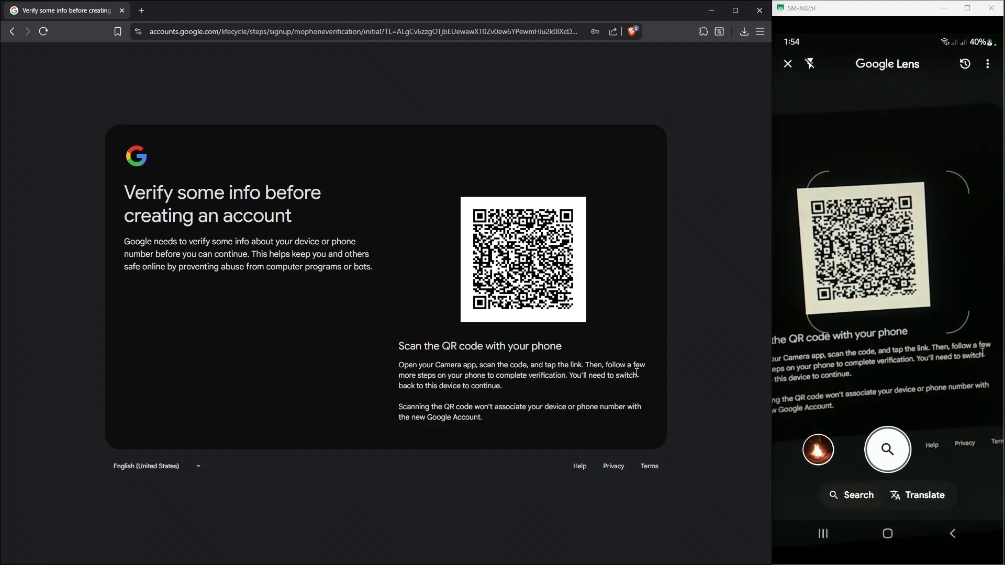
pyautogui.click(888, 450)
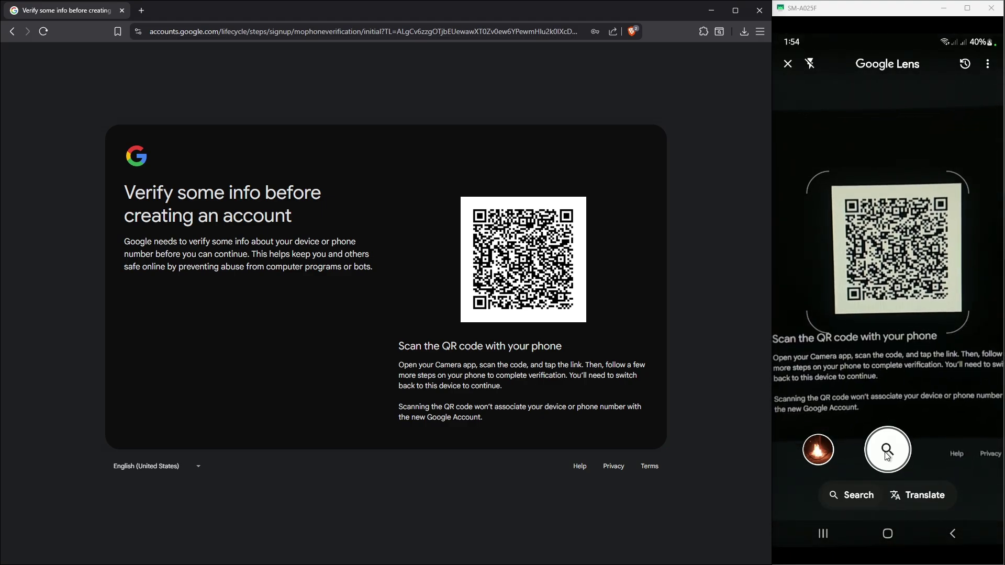
pyautogui.click(887, 449)
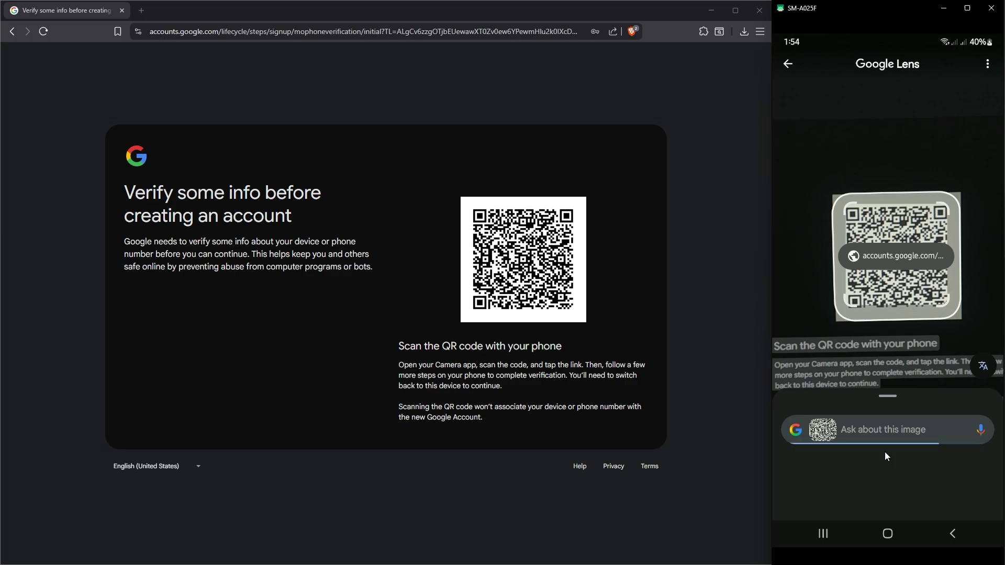
pyautogui.click(889, 255)
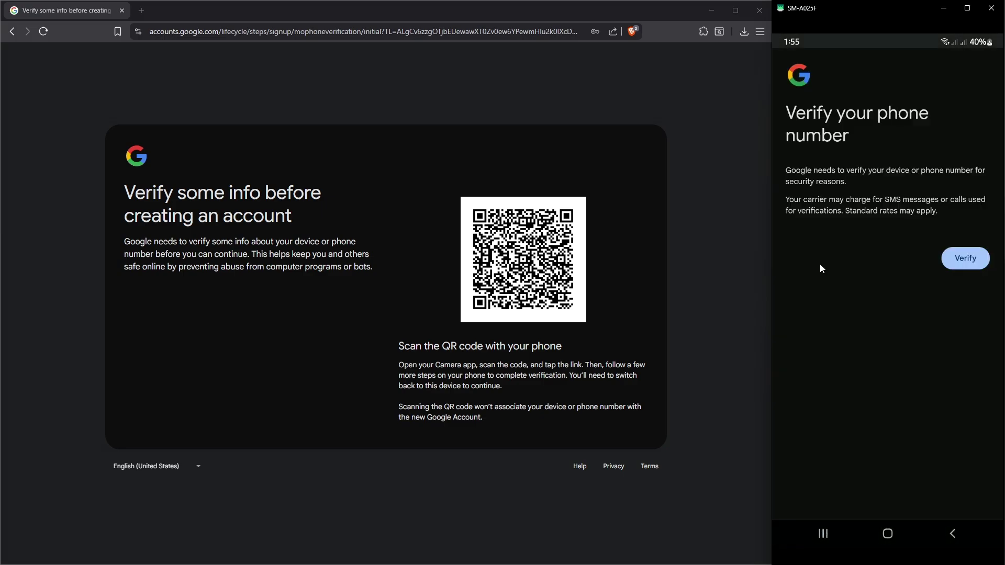
# Choose Verify on the phone's Verify your phone number page
pyautogui.click(962, 263)
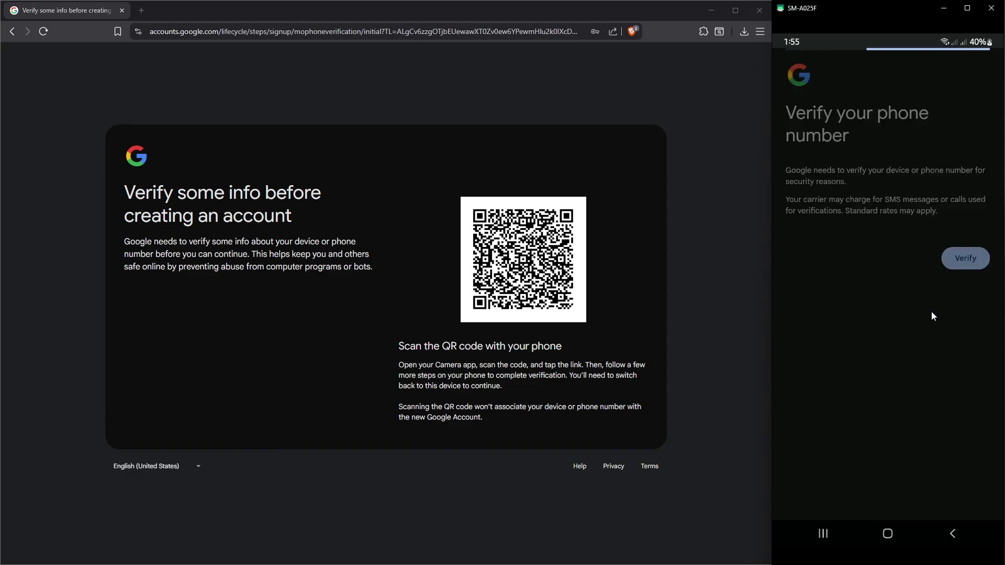